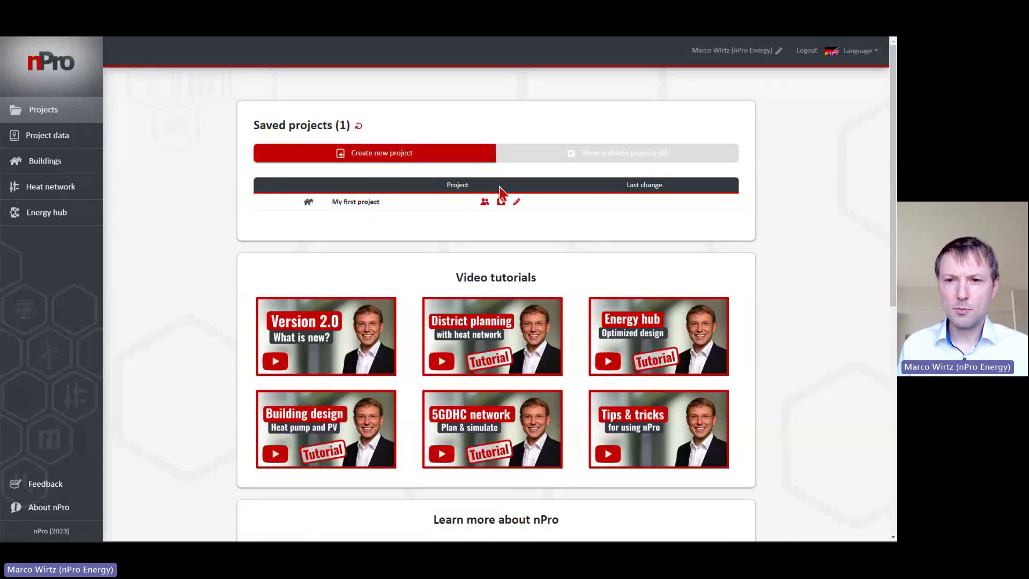
Create a District project named Project 1 for Berlin, Germany, with a district heating network (> 60 °C) and no cooling supply.
left_click(440, 159)
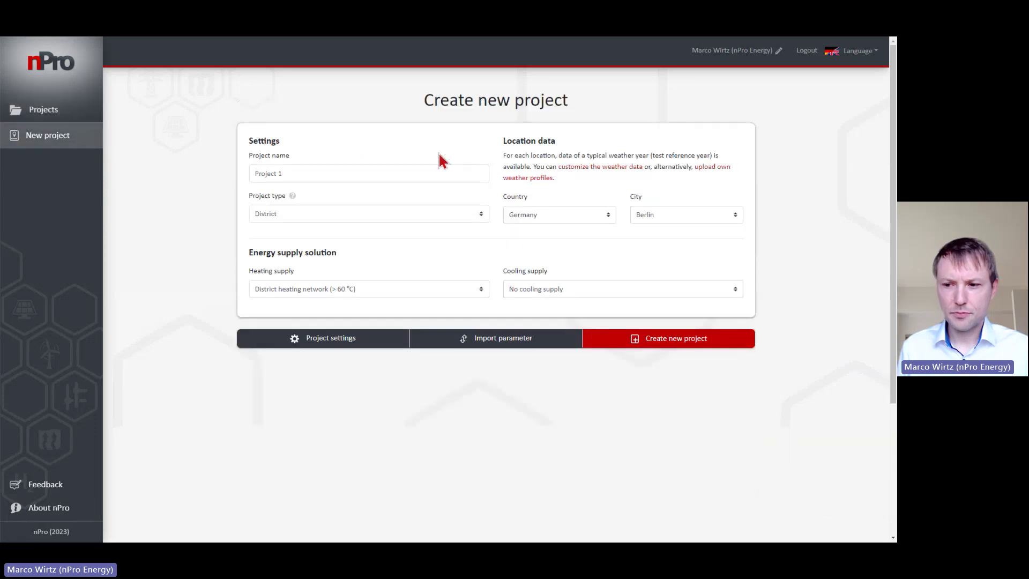
left_click(426, 219)
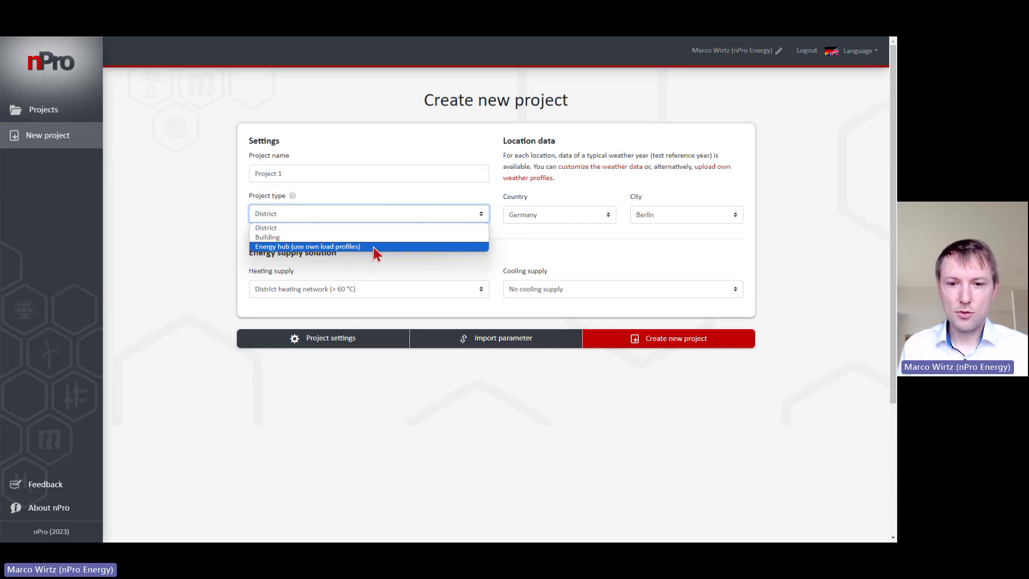
left_click(215, 294)
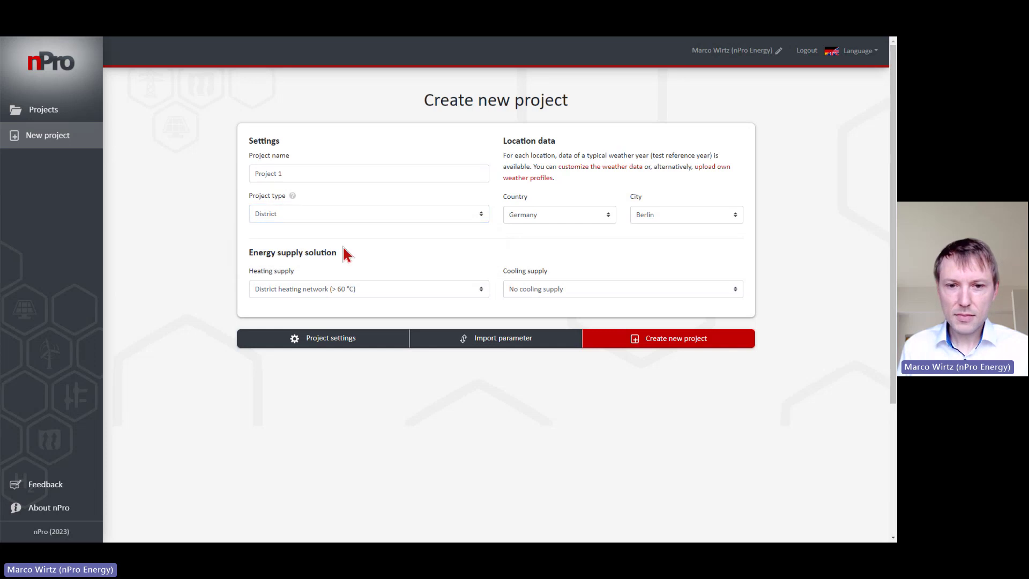
left_click(373, 294)
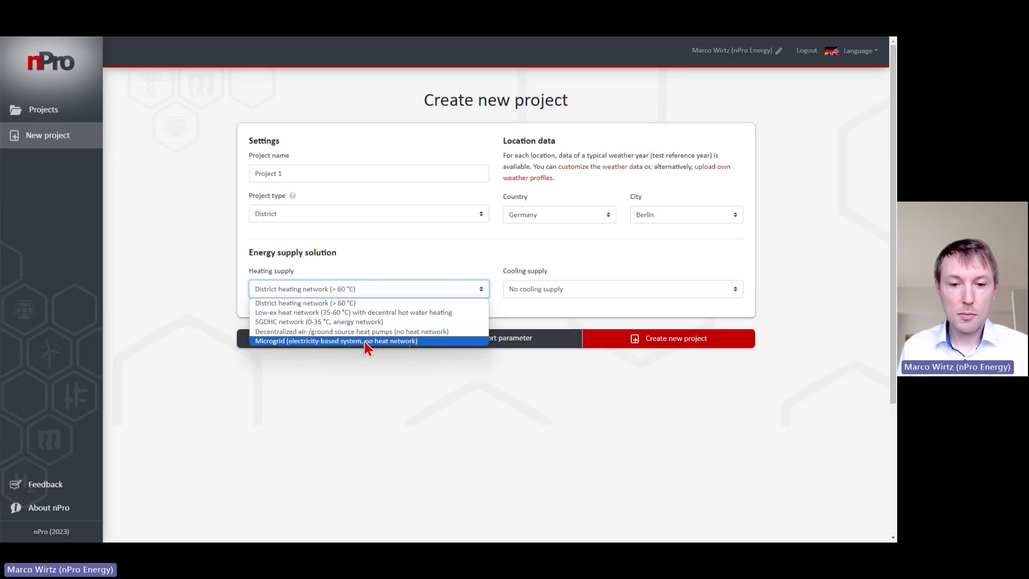
left_click(568, 373)
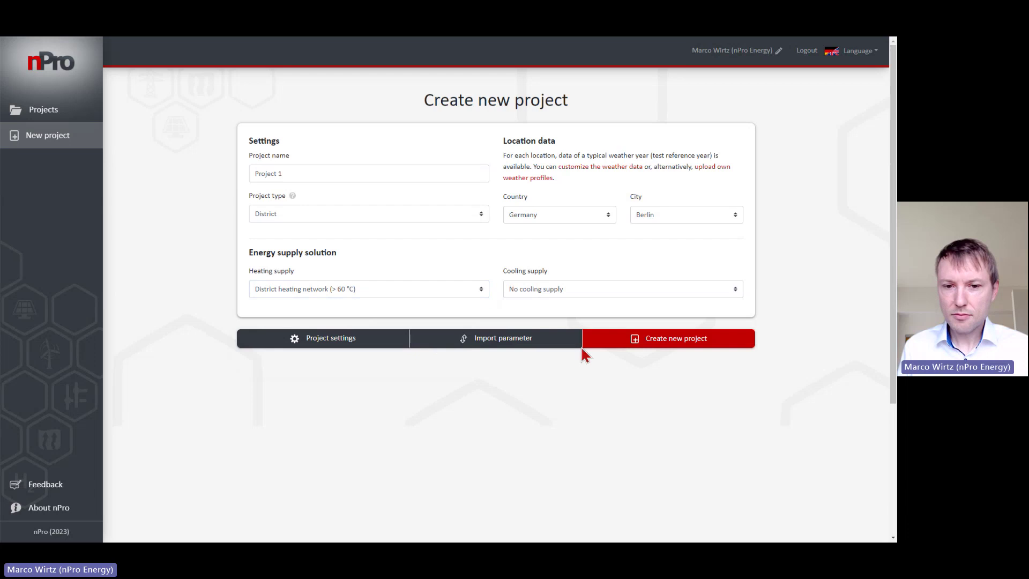
left_click(613, 349)
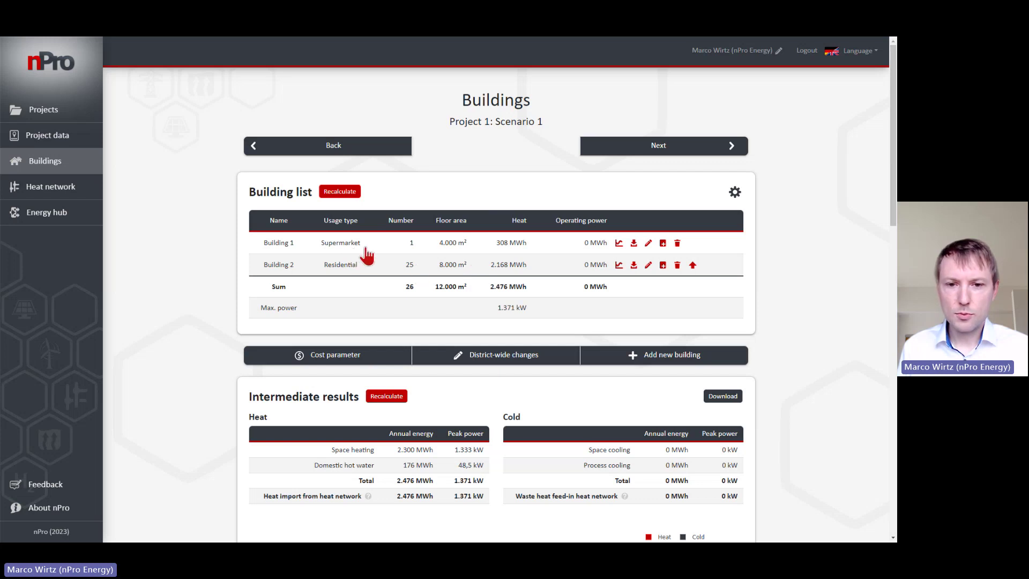
Open the residential building group Building 2, calculate its demand profiles and display the heat demand as an annual profile.
left_click(477, 268)
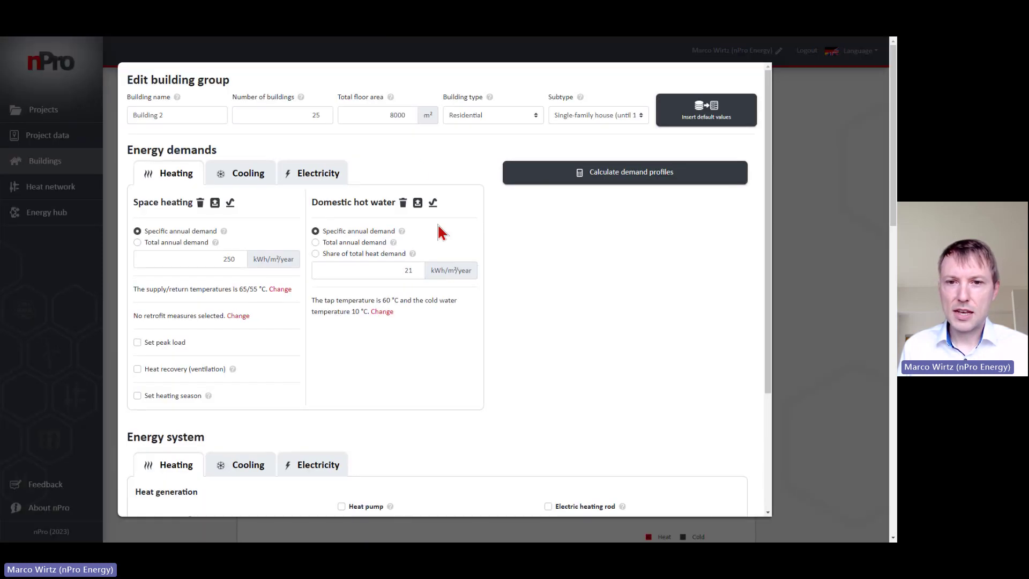
left_click(520, 119)
left_click(522, 115)
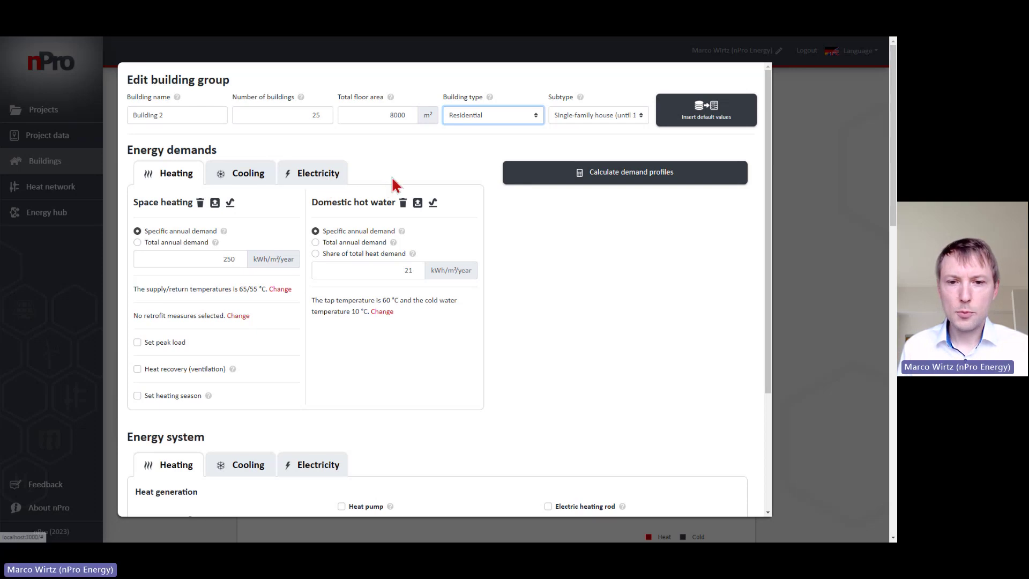
left_click(530, 177)
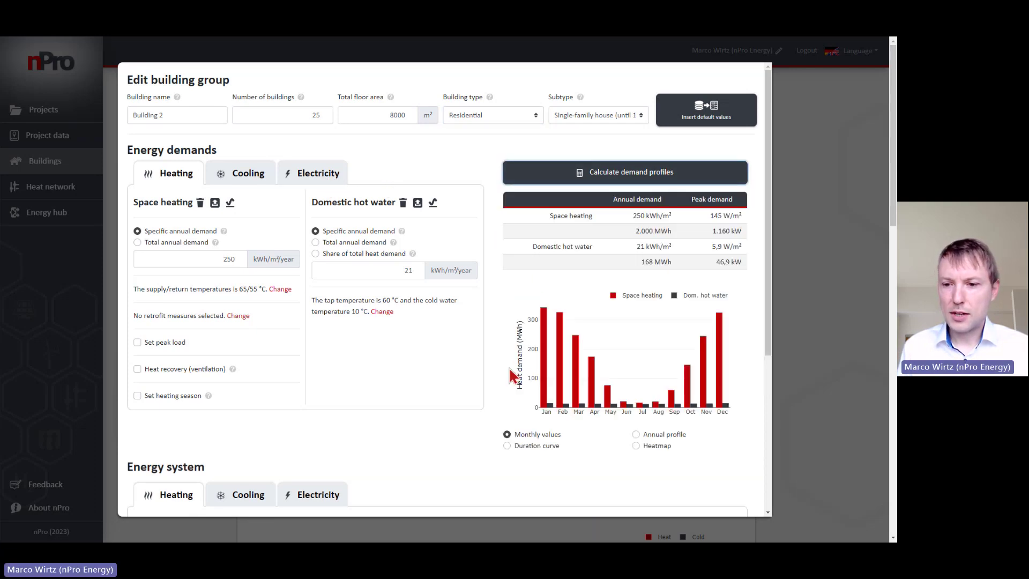
left_click(667, 436)
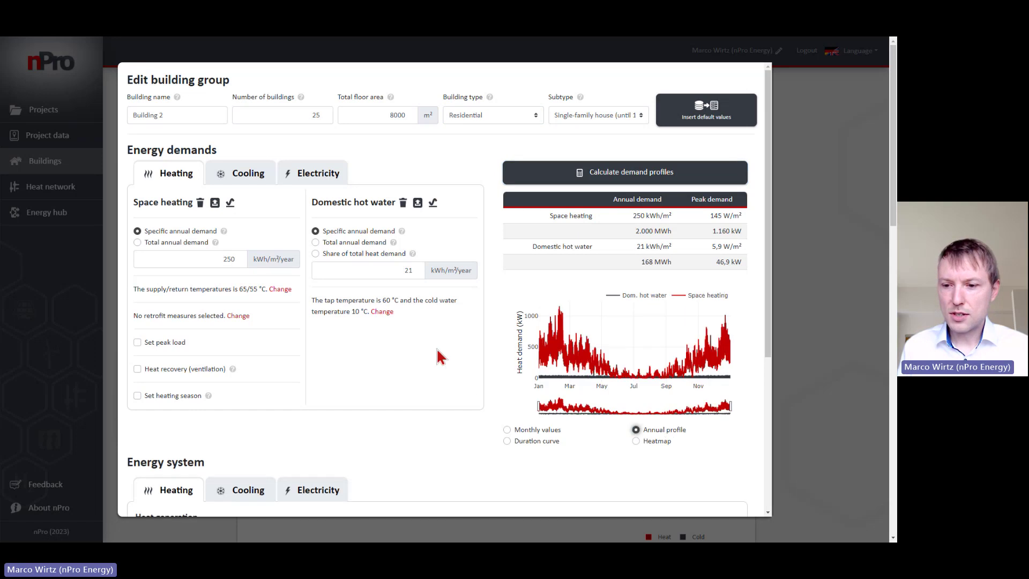
Review the heat generation setup of the residential building group and close its editor without saving.
scroll(438, 355, "down", 1)
scroll(442, 349, "down", 4)
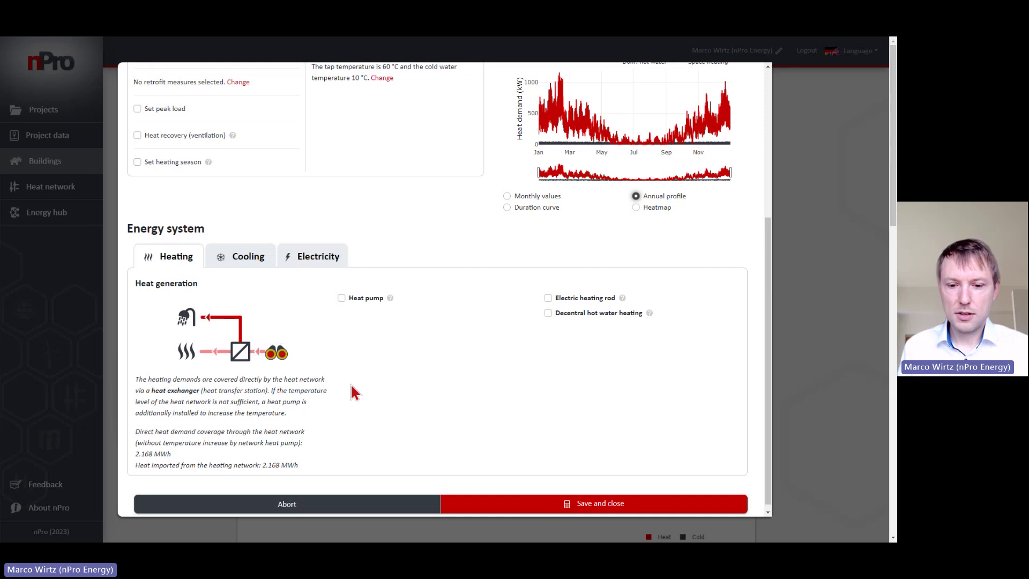
left_click(346, 508)
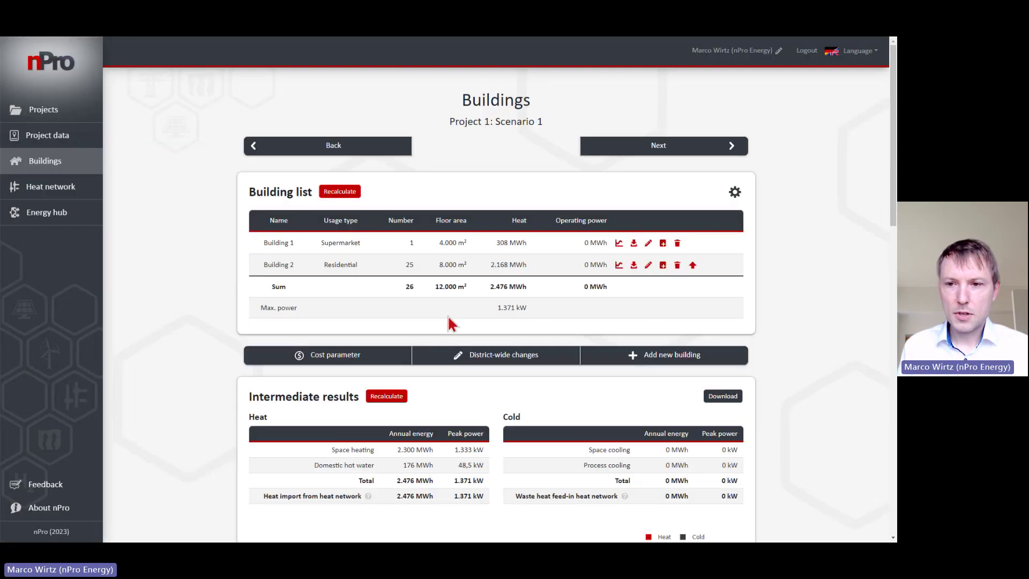
Proceed to the heat network page, set the heat losses to detailed calculation and review the network sections.
left_click(618, 155)
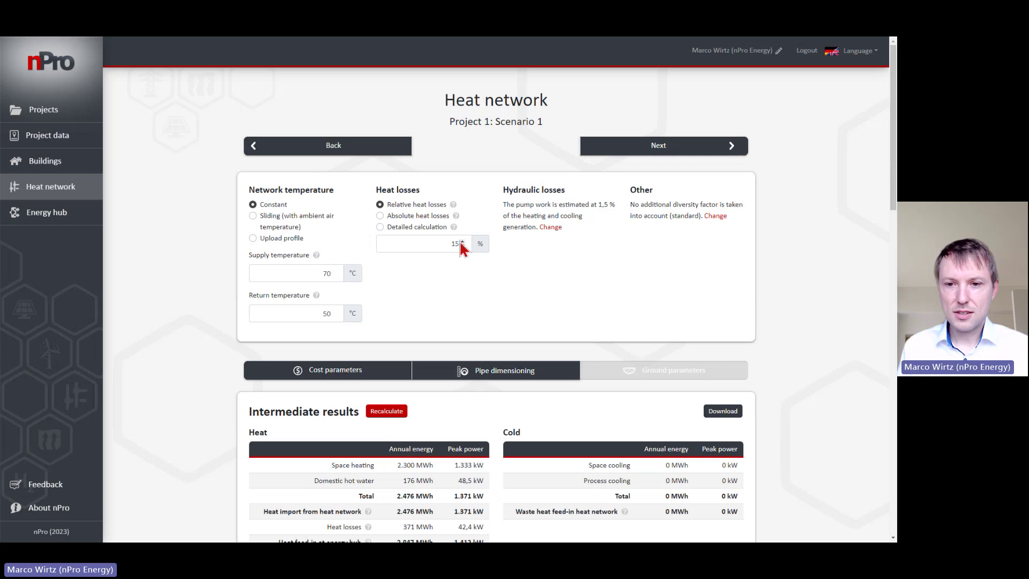
left_click(427, 224)
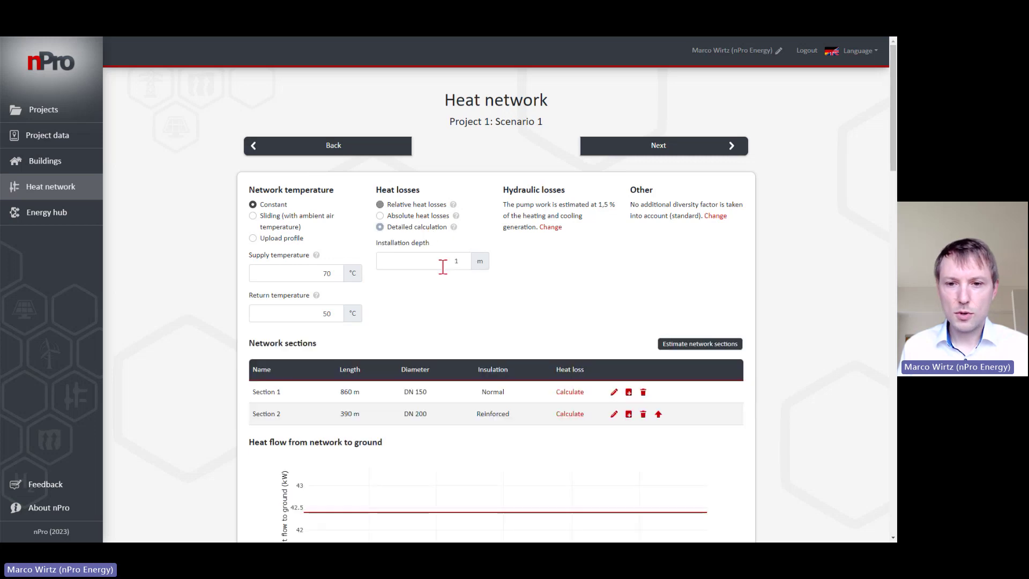
scroll(485, 301, "down", 1)
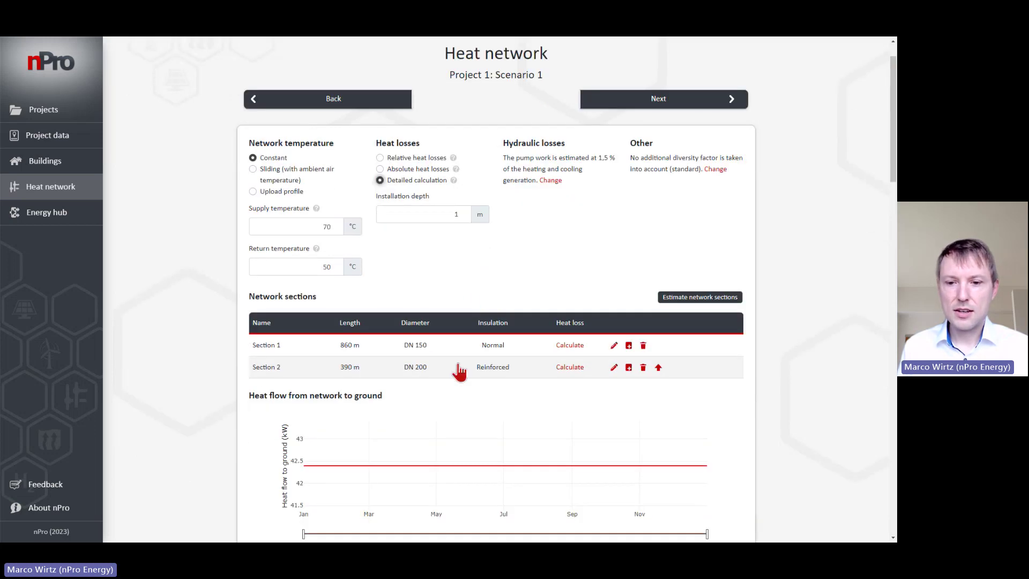
scroll(542, 281, "up", 1)
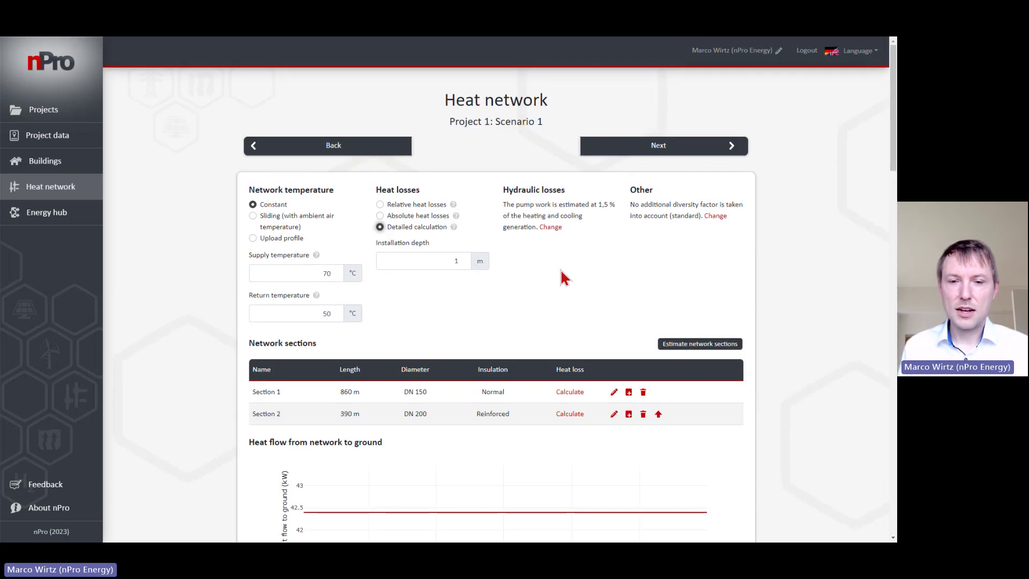
Proceed to the energy hub and add CHP 1, solar thermal and an electric heater to the energy system.
left_click(642, 150)
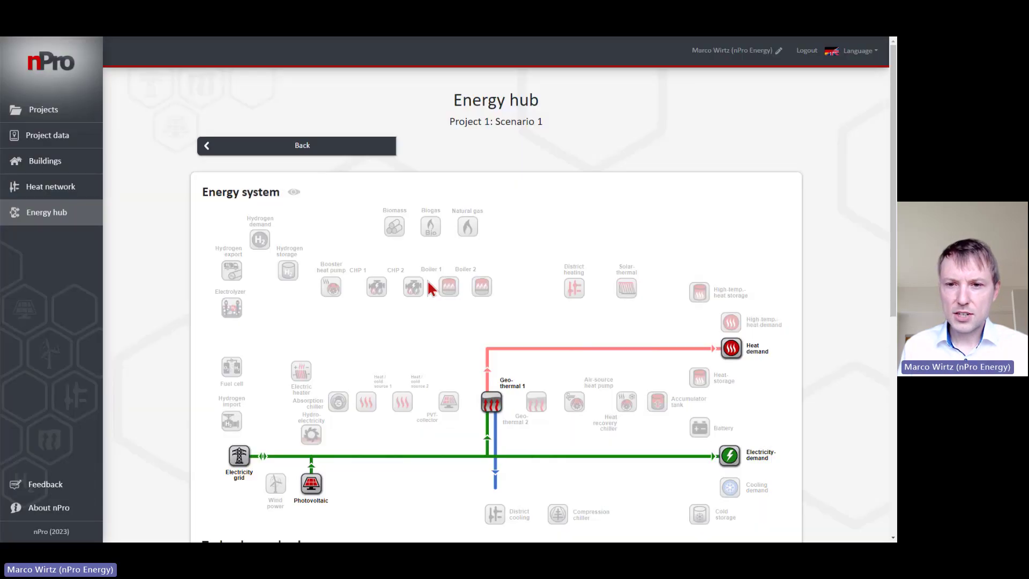
scroll(429, 283, "down", 1)
scroll(480, 295, "down", 1)
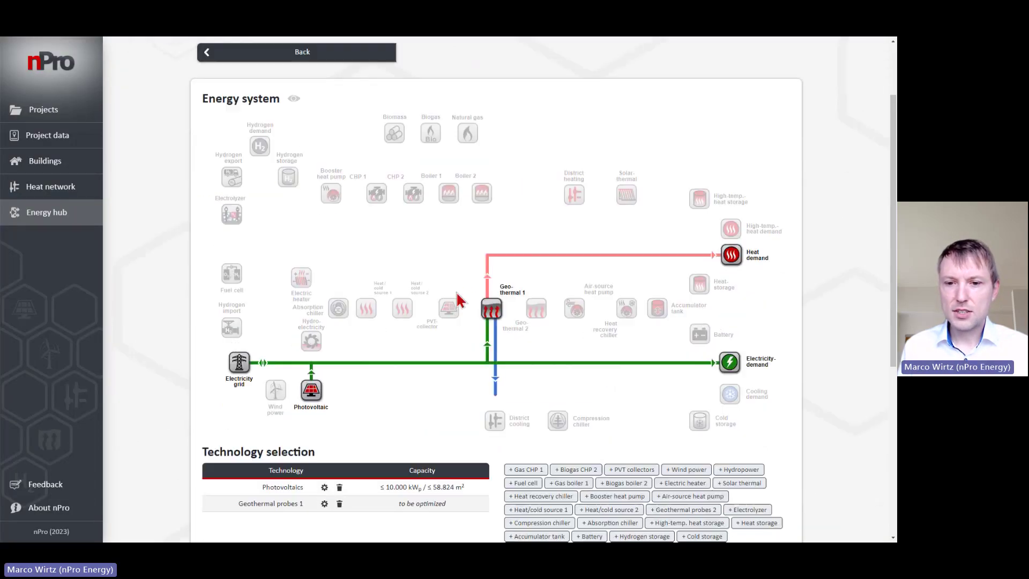
scroll(490, 297, "up", 1)
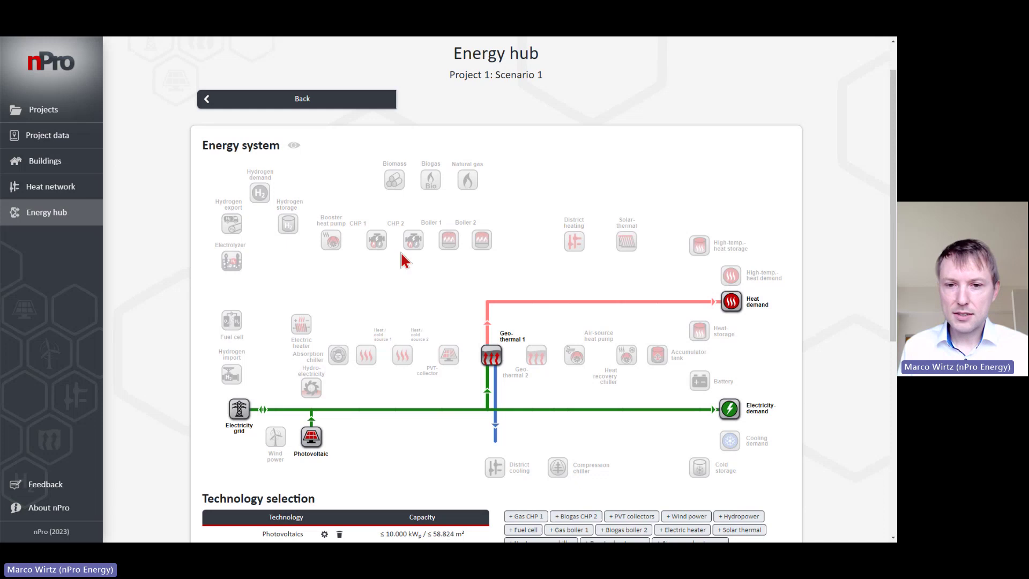
left_click(377, 242)
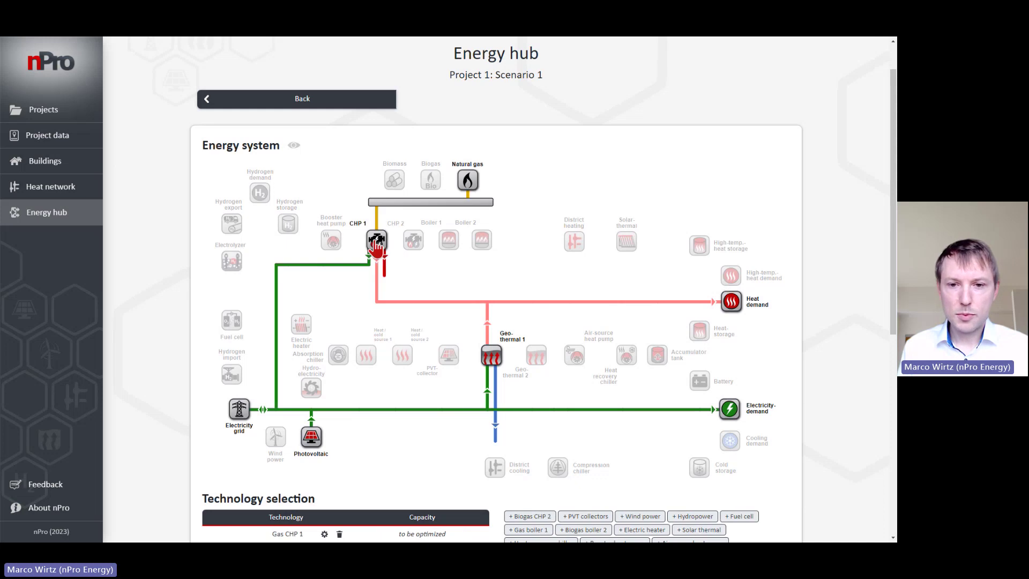
left_click(627, 244)
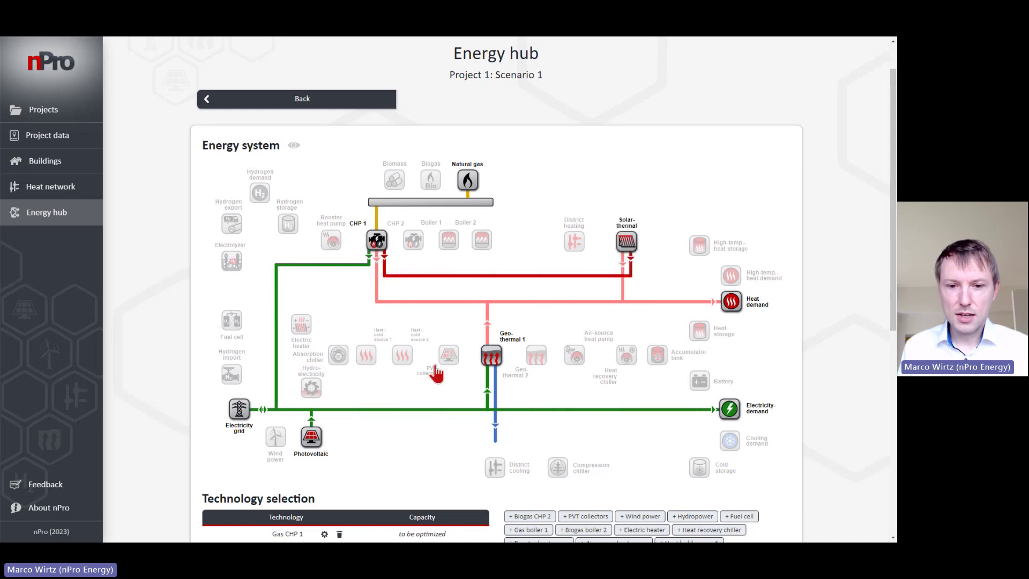
left_click(314, 332)
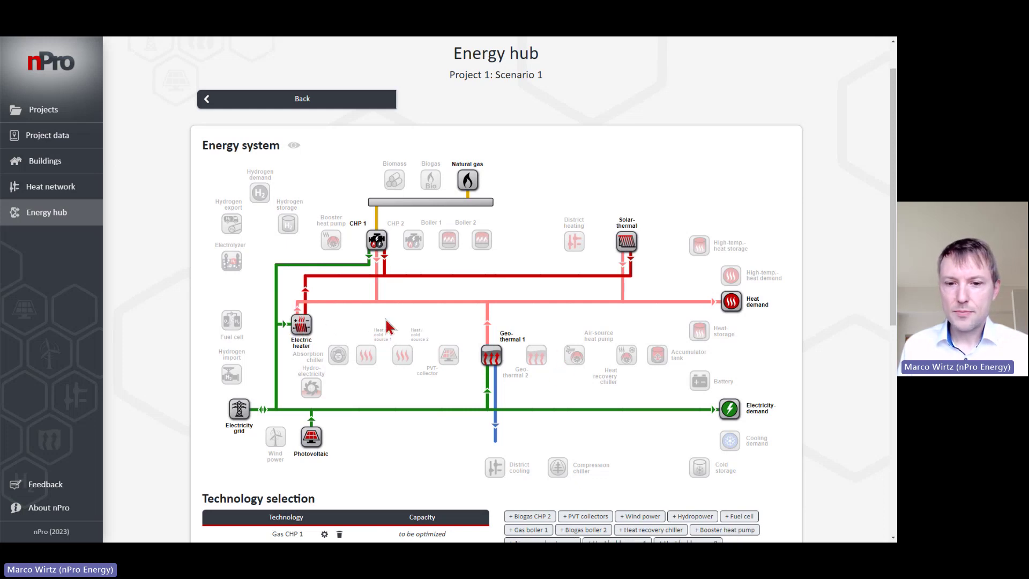
Review the technology selection and the energy demands beneath the energy system diagram.
scroll(477, 330, "down", 1)
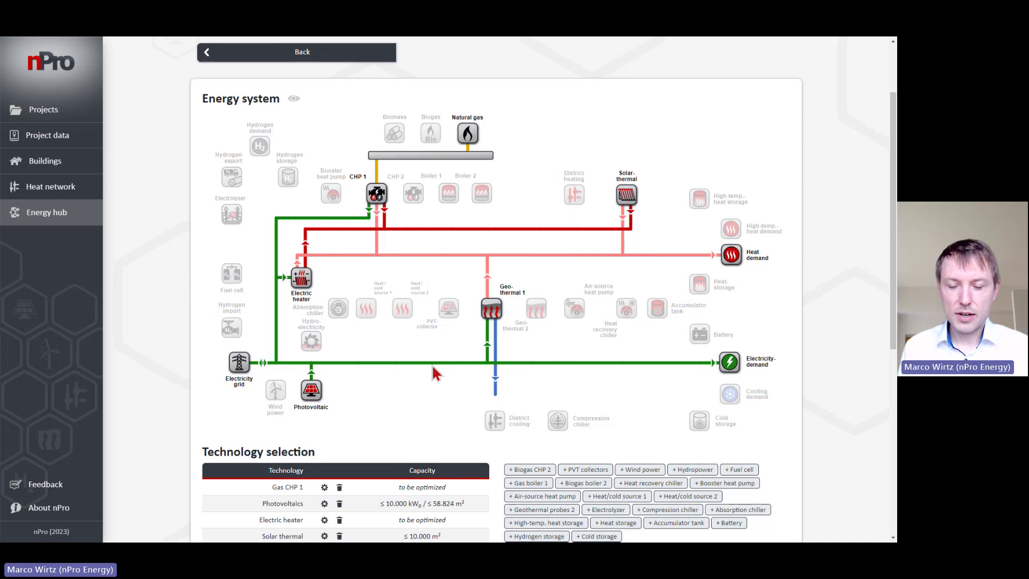
scroll(437, 378, "down", 1)
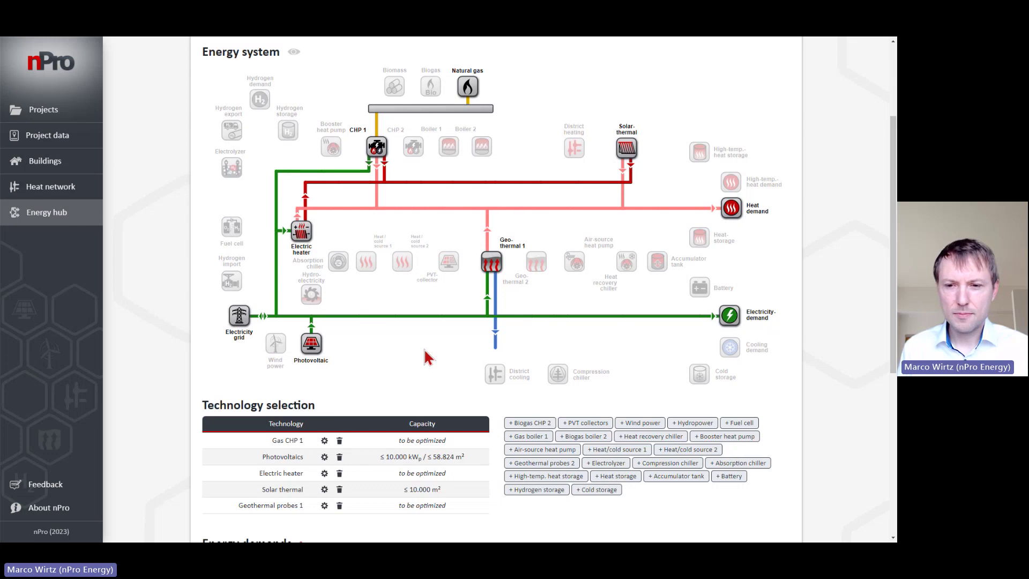
scroll(427, 357, "down", 1)
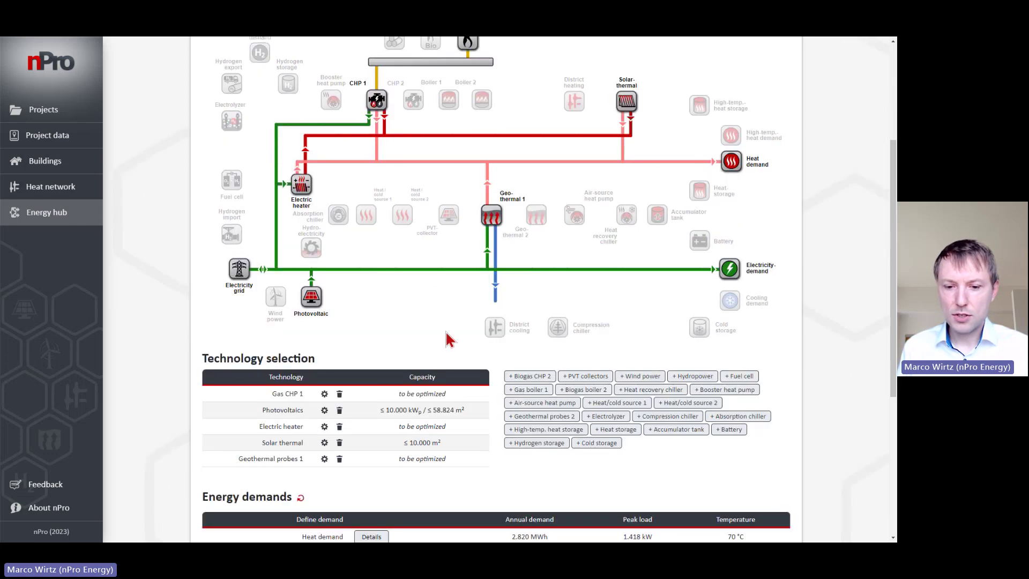
scroll(453, 370, "down", 1)
scroll(454, 375, "up", 2)
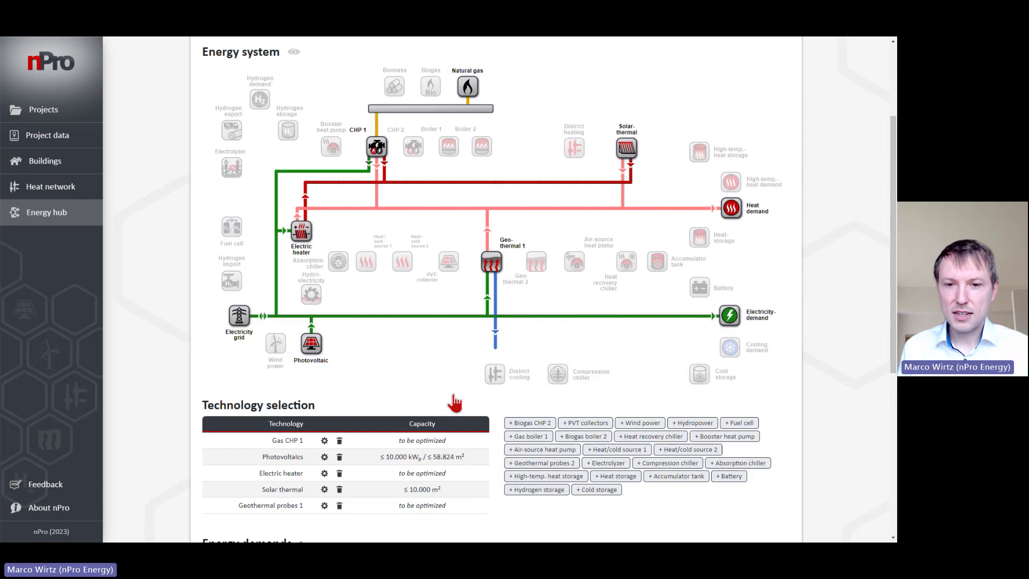